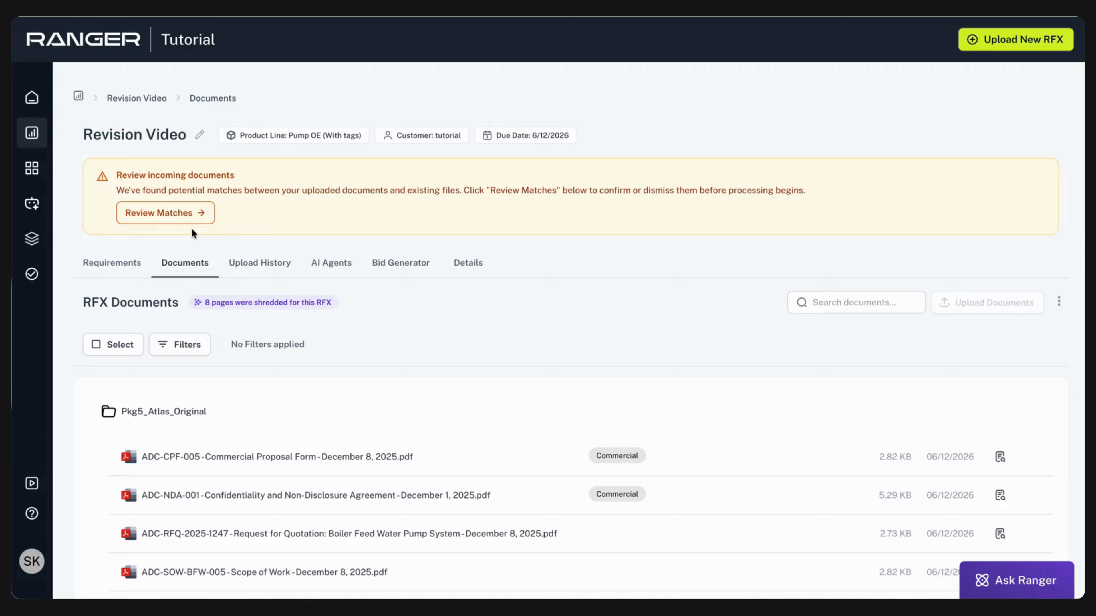
# Open the review of incoming document matches and preview the new ADC-NDA-001 Confidentiality and Non-Disclosure Agreement
pyautogui.click(160, 224)
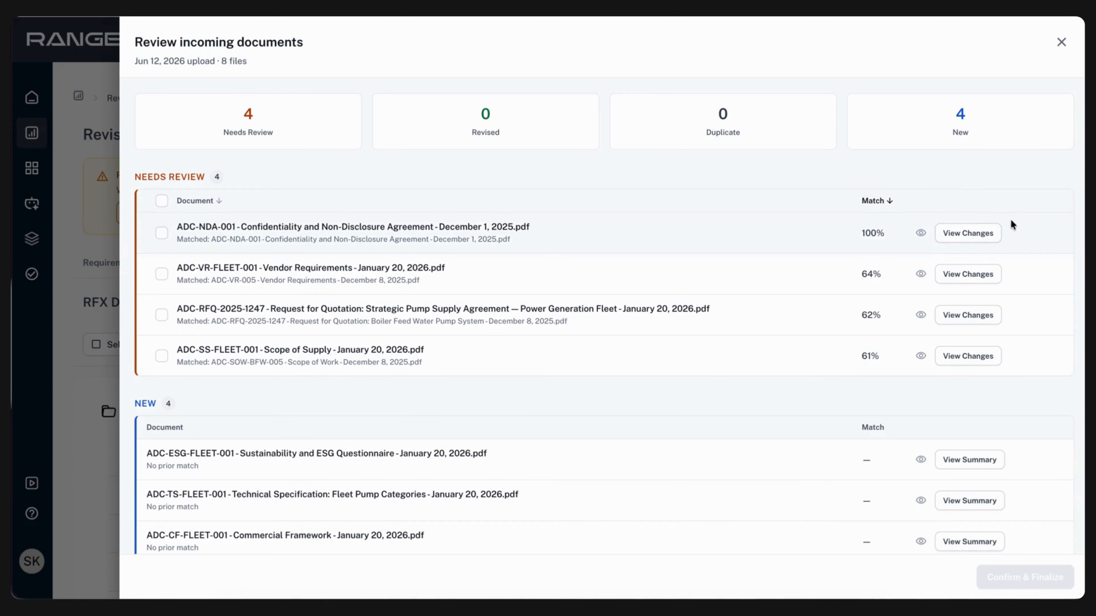
pyautogui.click(921, 236)
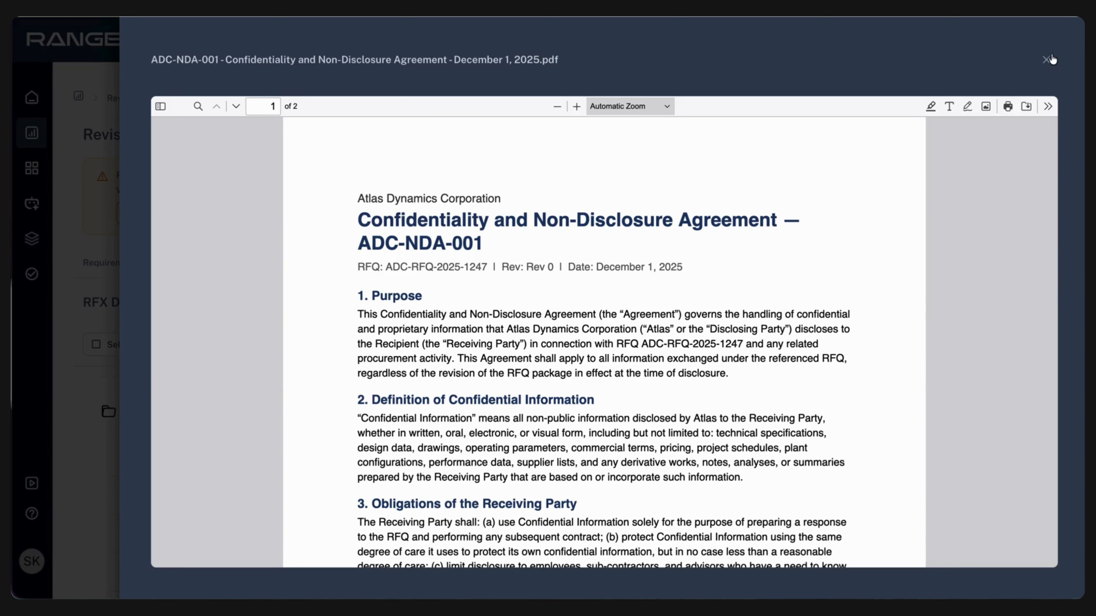
pyautogui.click(1048, 61)
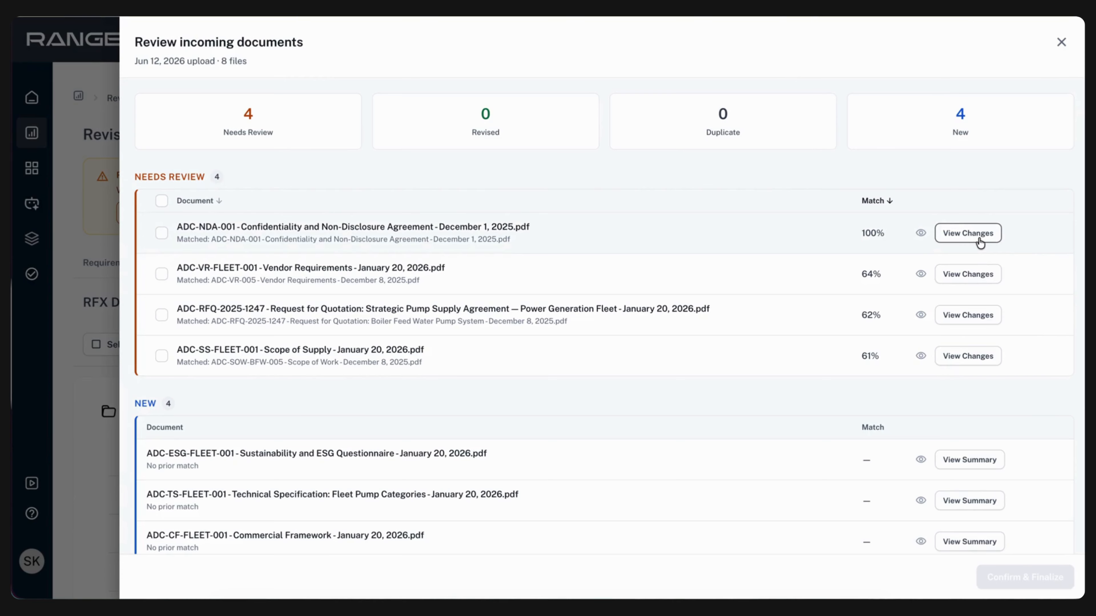
# Review the changes in the ADC-VR-FLEET-001 Vendor Requirements and ADC-NDA-001 agreement, classifying each document as Revised
pyautogui.click(991, 281)
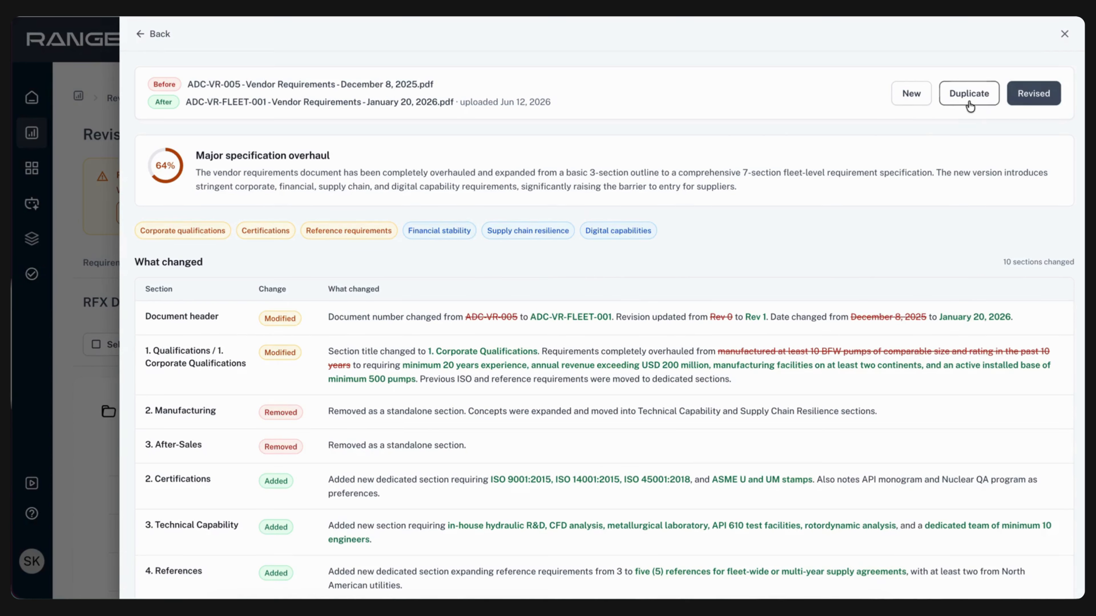
pyautogui.click(1032, 103)
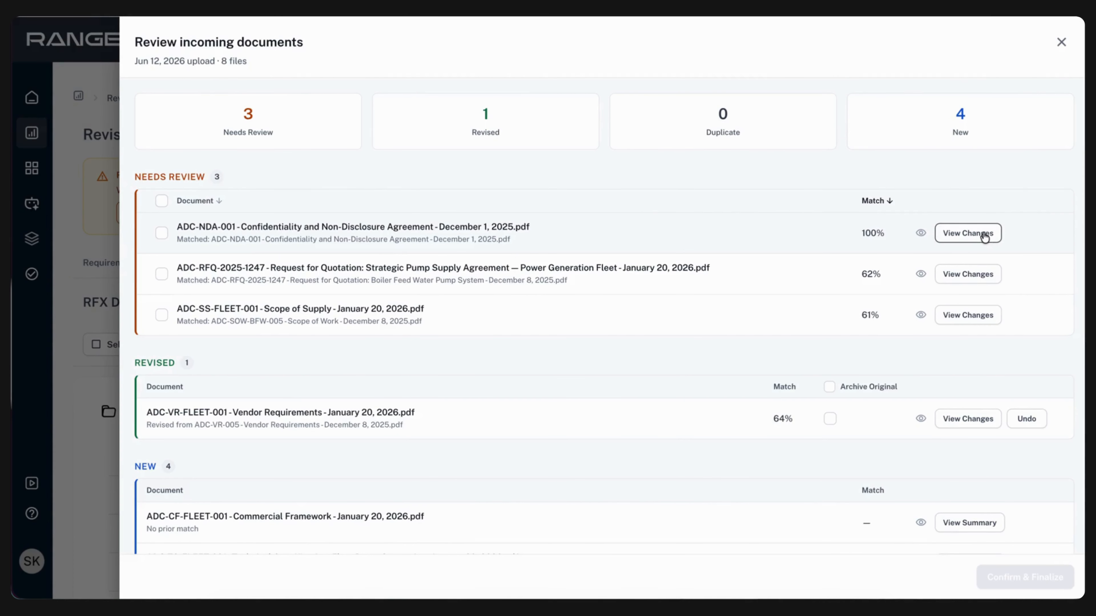
pyautogui.click(968, 233)
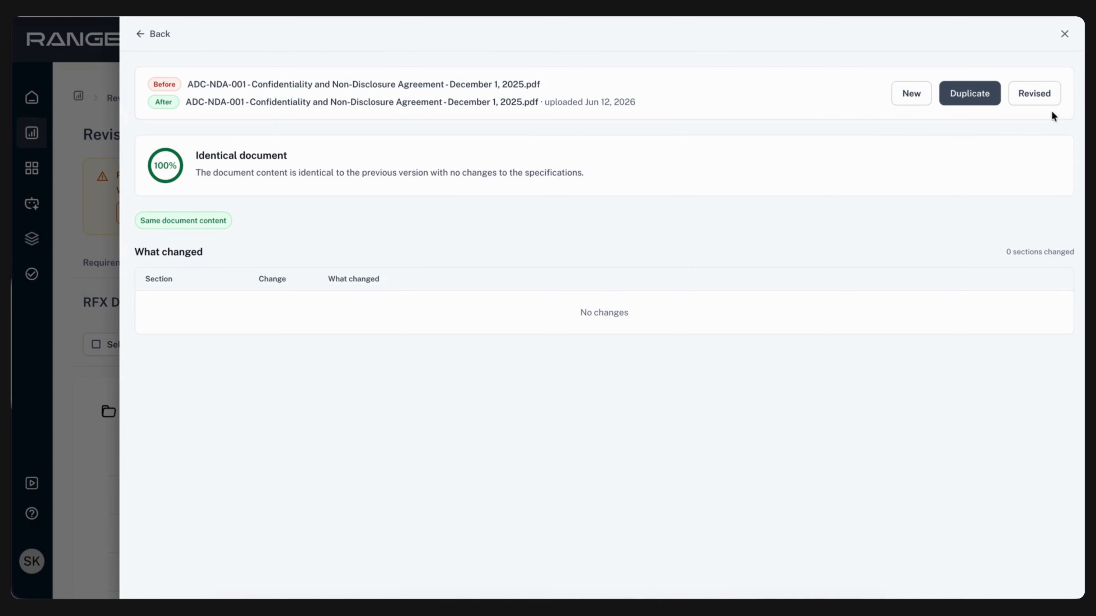
pyautogui.click(1045, 99)
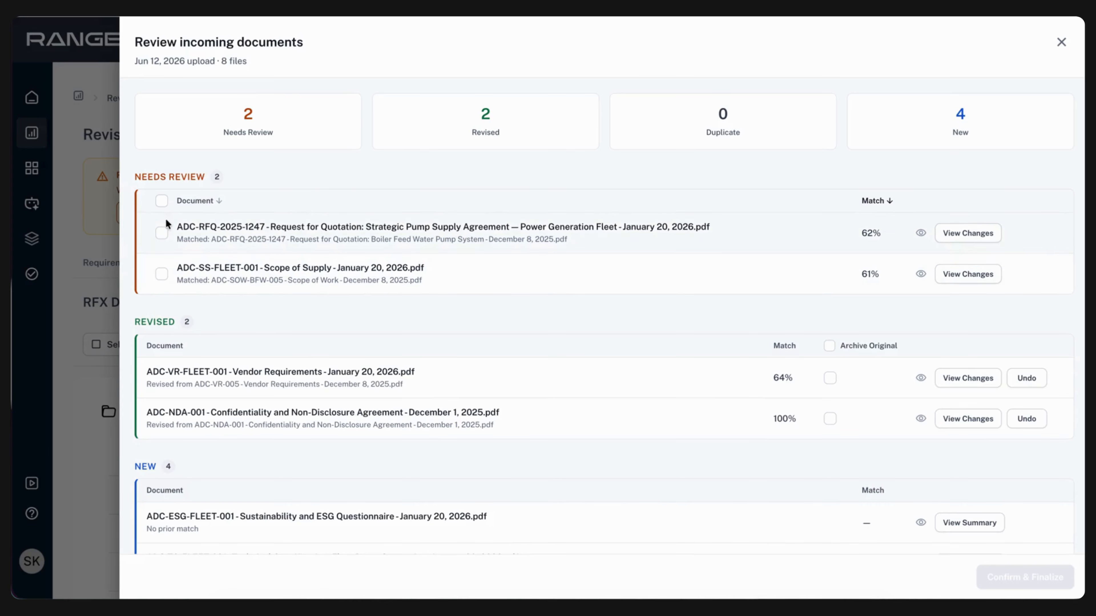
# Mark all remaining documents that need review, the ADC-RFQ-2025-1247 request and ADC-SS-FLEET-001 Scope of Supply, as Revised in bulk
pyautogui.click(162, 201)
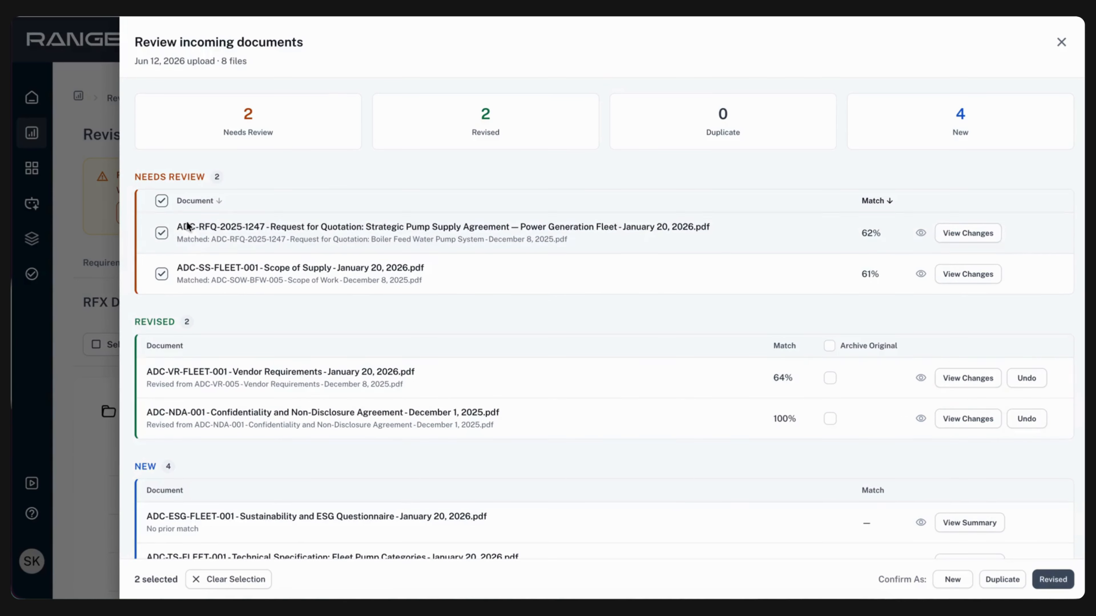
pyautogui.click(1052, 581)
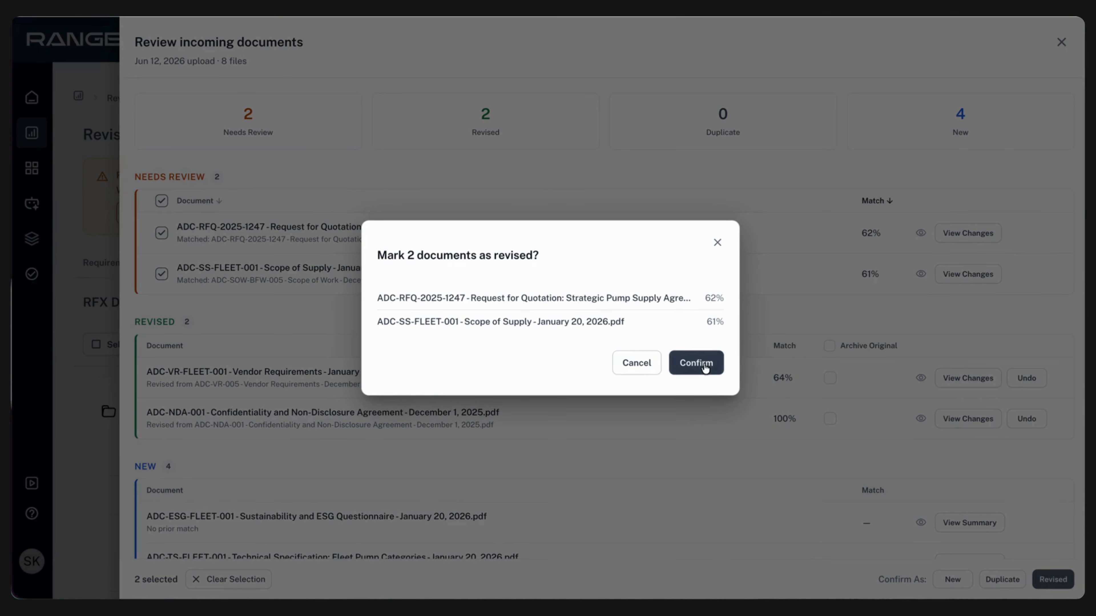
pyautogui.click(696, 363)
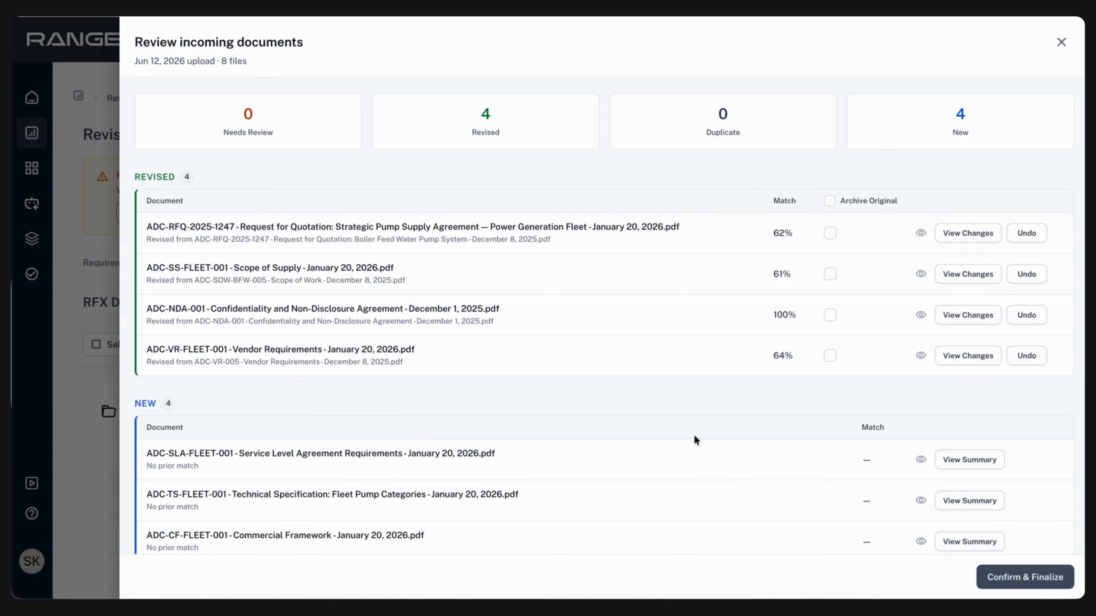
# Undo the Revised classification of the ADC-RFQ-2025-1247 Request for Quotation and mark it as Revised again
pyautogui.click(1031, 236)
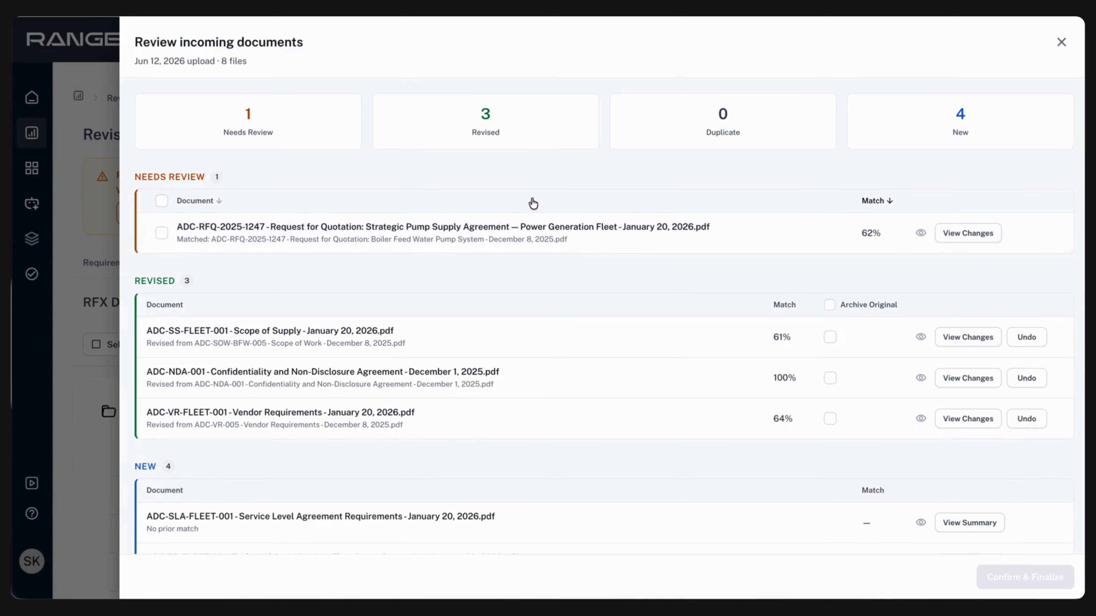
pyautogui.click(158, 237)
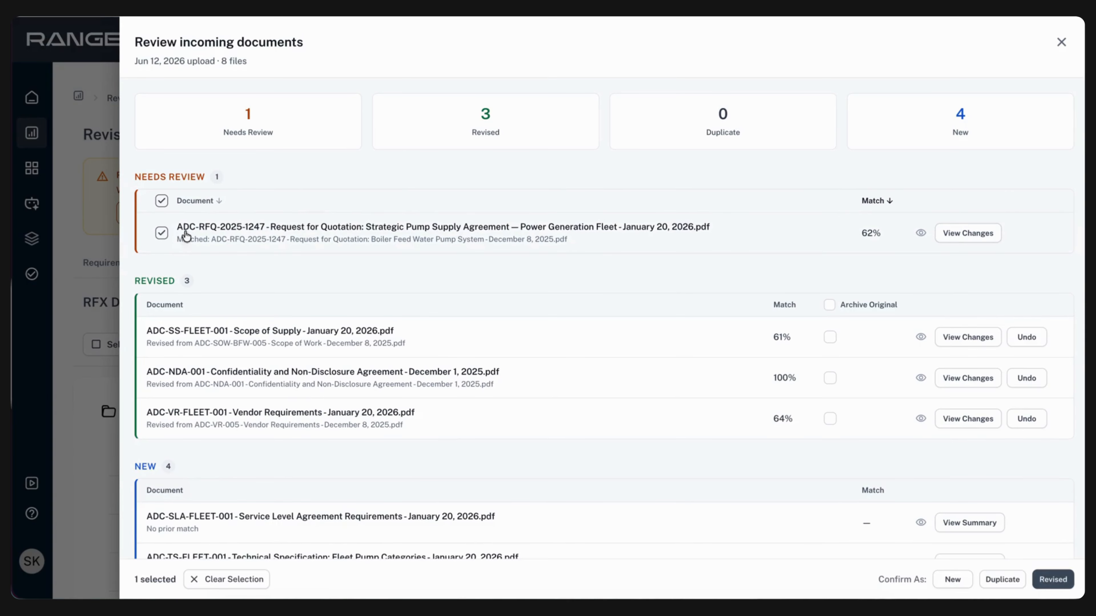
pyautogui.click(1052, 579)
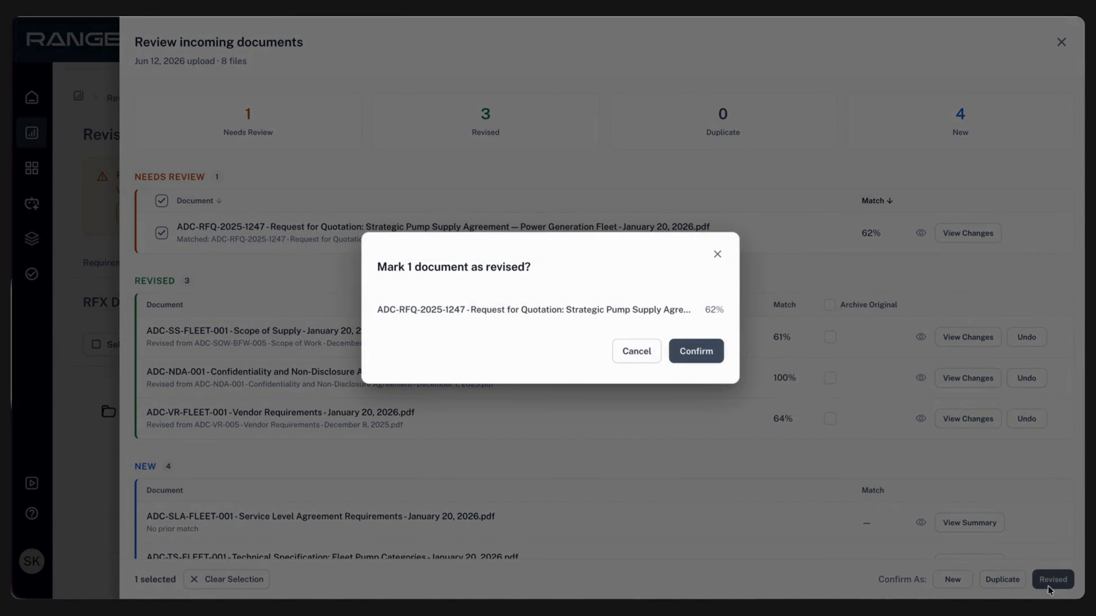
pyautogui.click(698, 351)
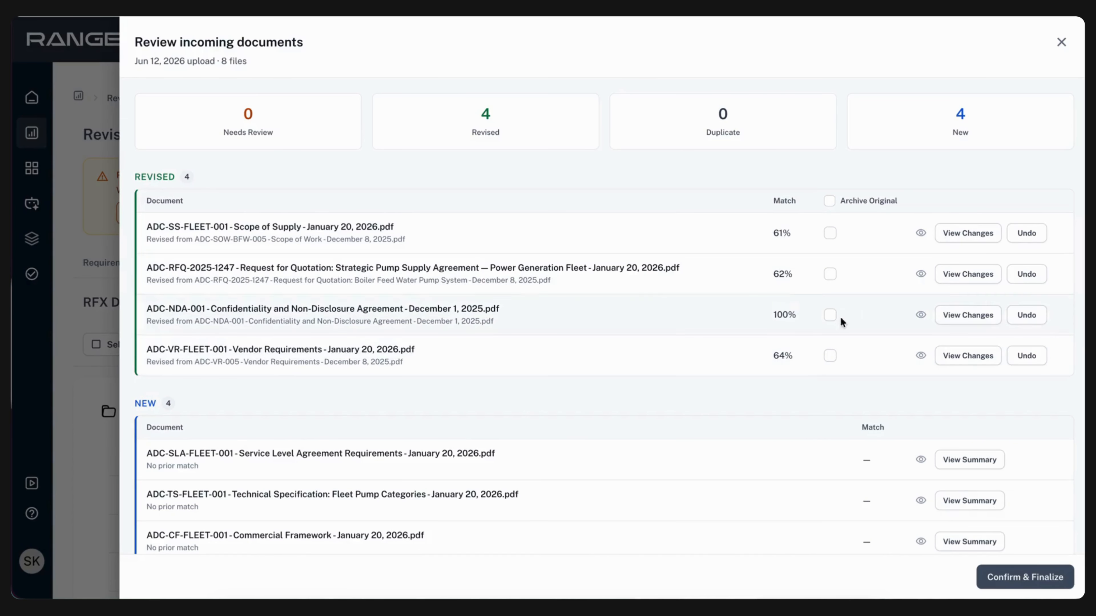
# Set the originals of all revised documents to be archived and finalize the incoming document review
pyautogui.click(829, 202)
pyautogui.click(1025, 578)
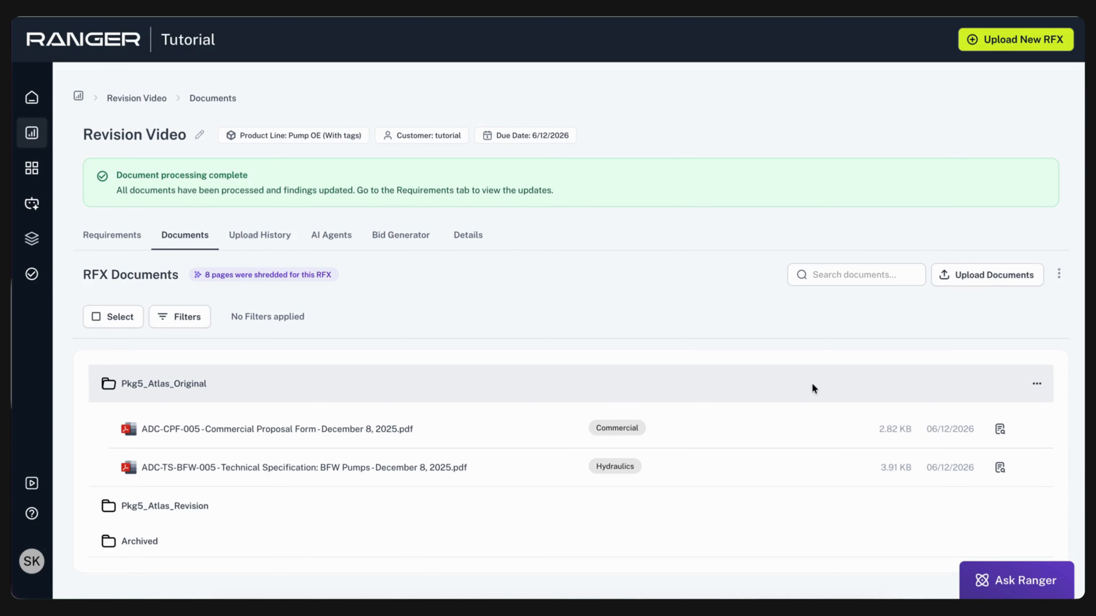
# Expand the Pkg5_Atlas_Revision folder and look through its documents
pyautogui.scroll(-1, 444, 466)
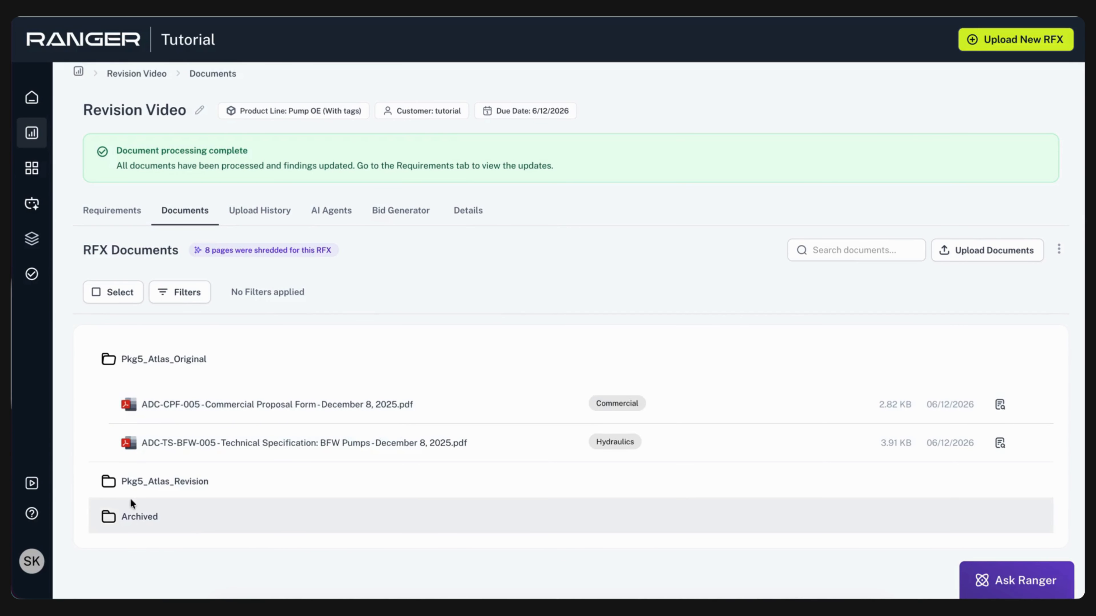
pyautogui.click(169, 482)
pyautogui.scroll(-2, 228, 472)
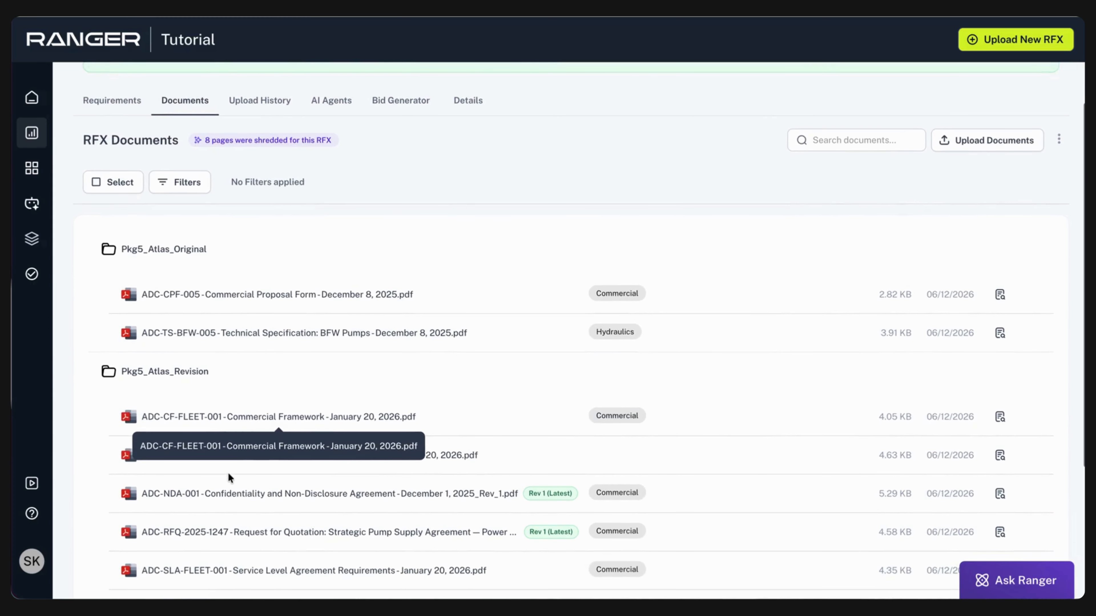
# Try selecting several documents, including the Commercial Framework, ESG Questionnaire and NDA in Pkg5_Atlas_Revision, and clear the selection
pyautogui.scroll(1, 228, 475)
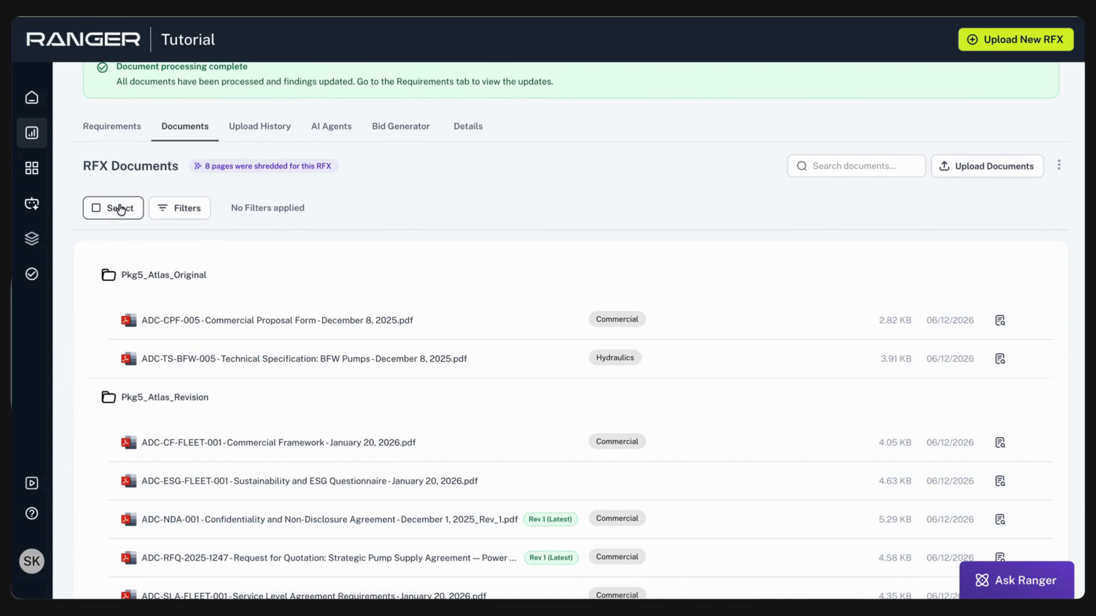
pyautogui.click(120, 209)
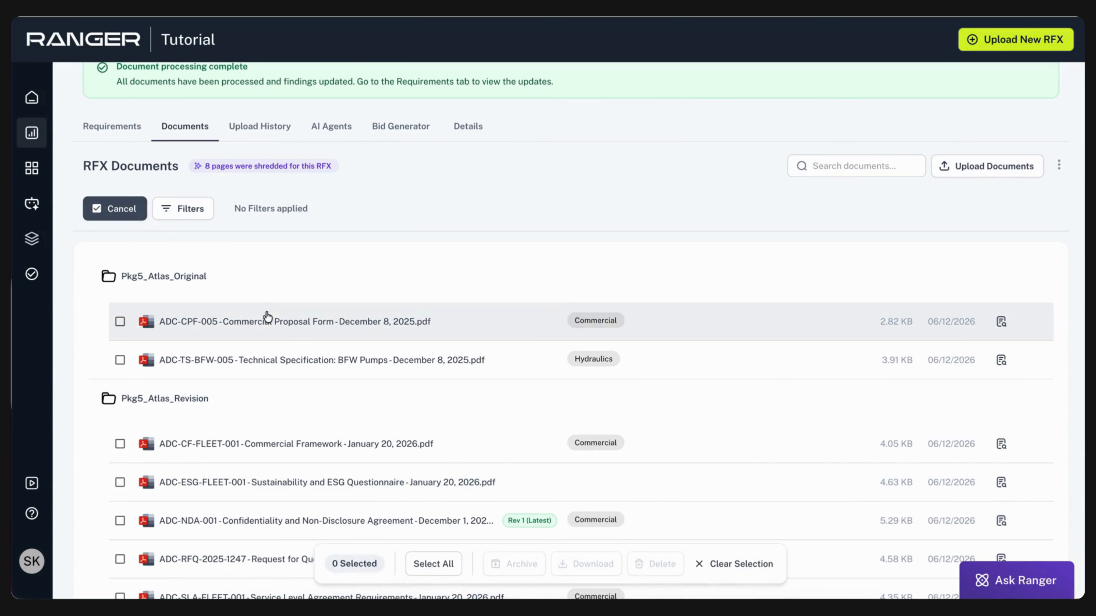
pyautogui.click(120, 323)
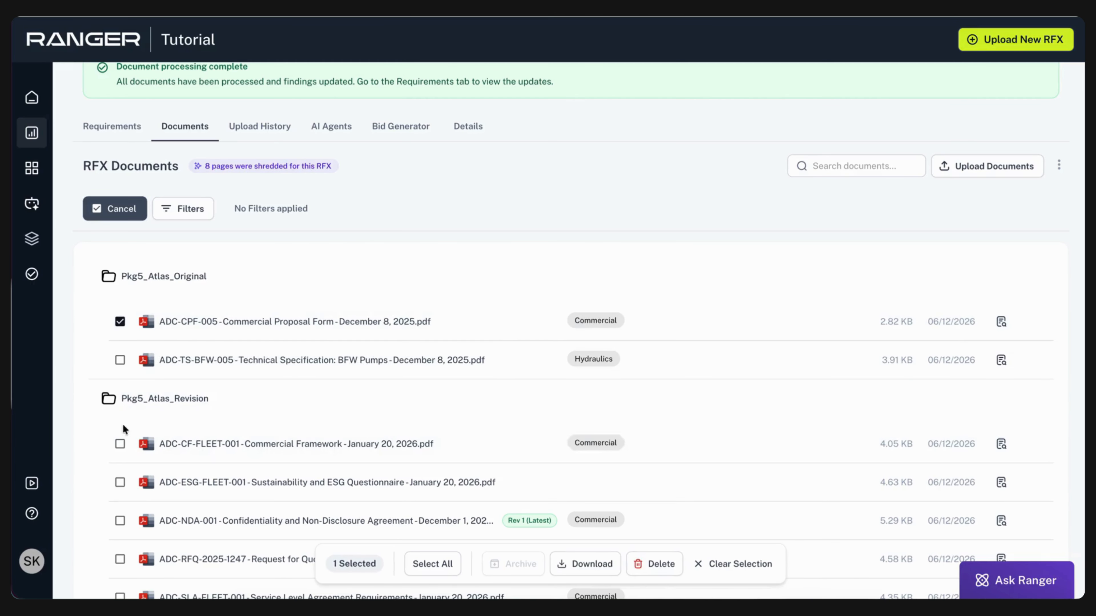
pyautogui.click(120, 444)
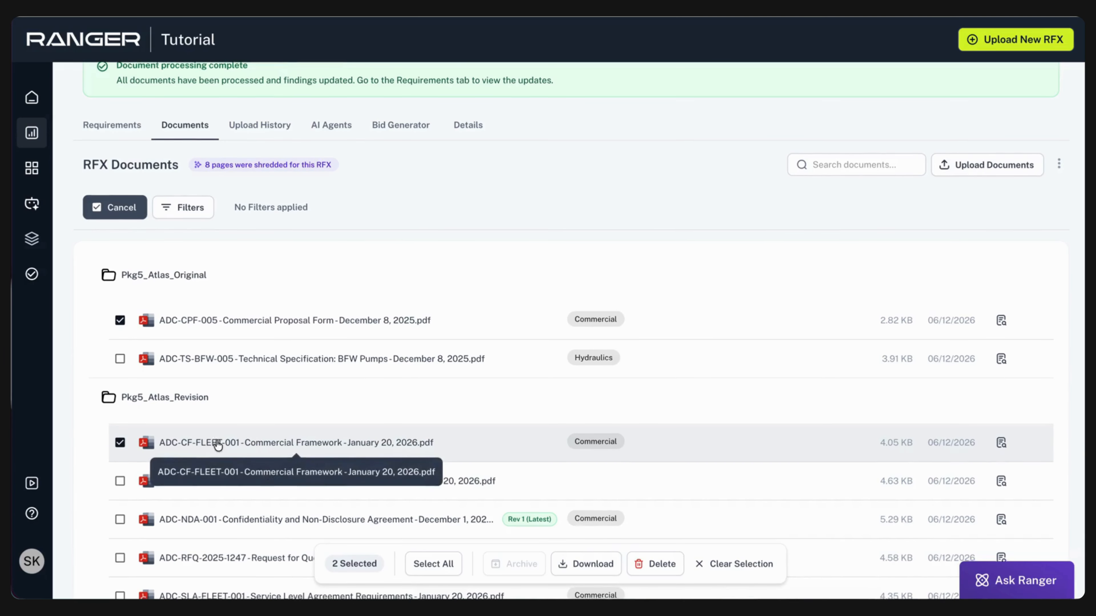
pyautogui.scroll(-1, 216, 443)
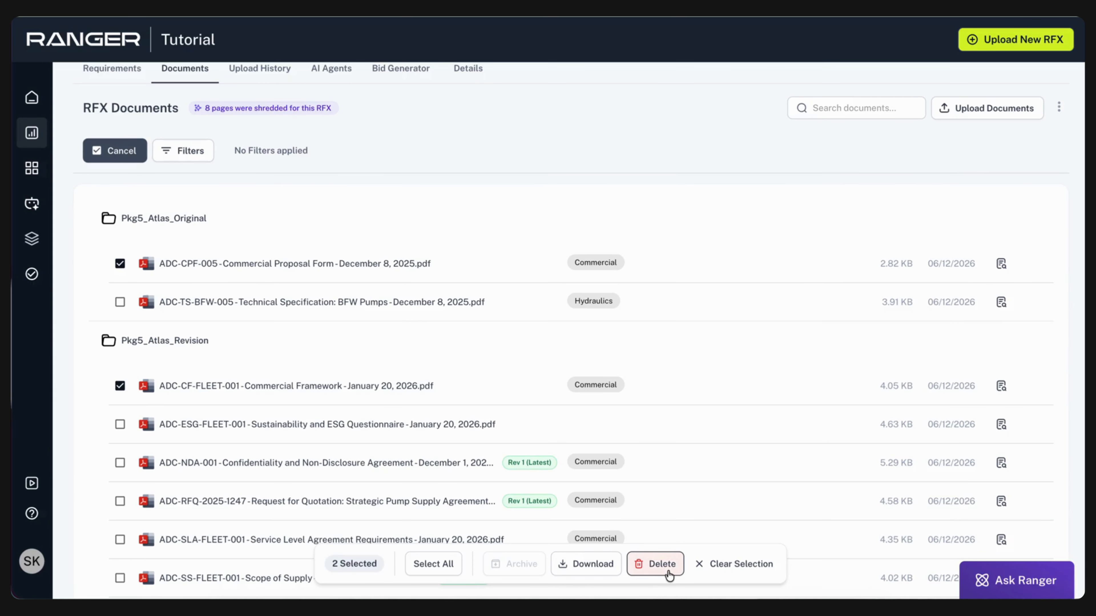
pyautogui.moveTo(521, 576)
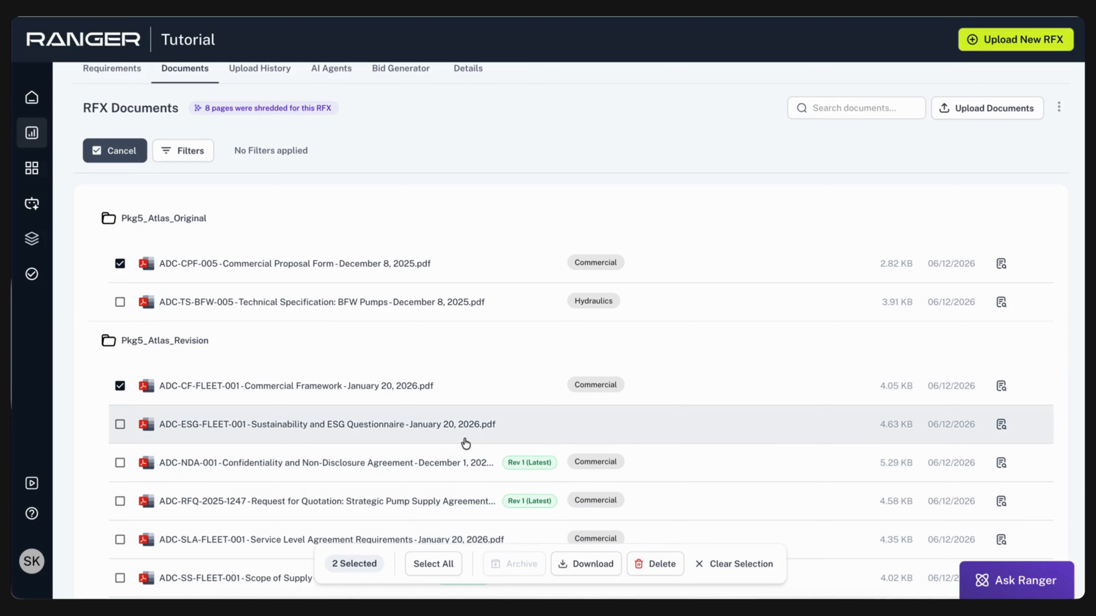
pyautogui.scroll(1, 465, 443)
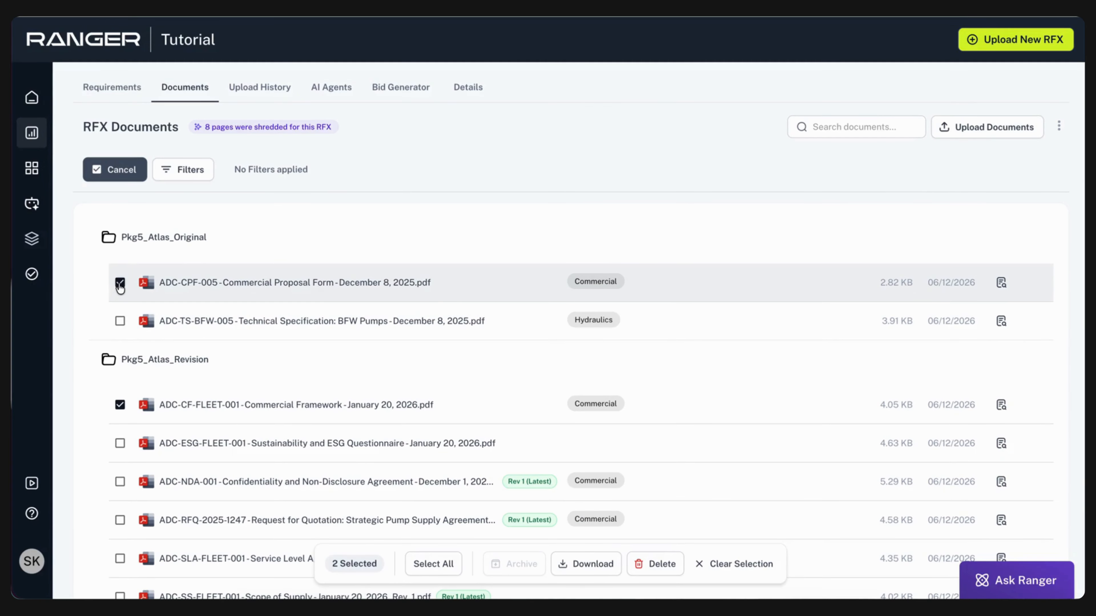
pyautogui.click(120, 284)
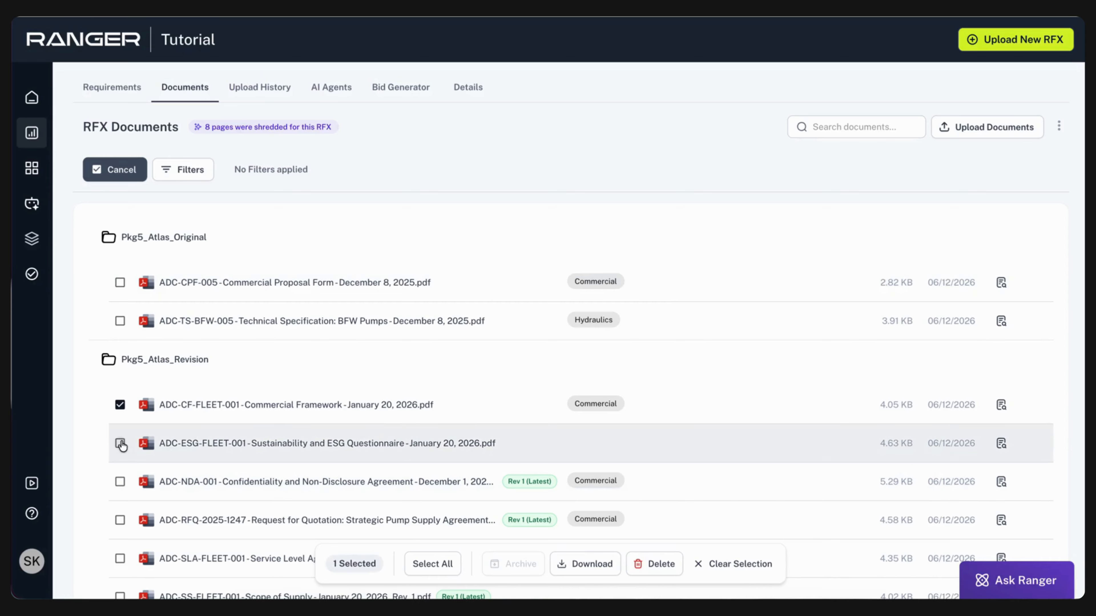
pyautogui.click(120, 444)
pyautogui.scroll(-3, 121, 433)
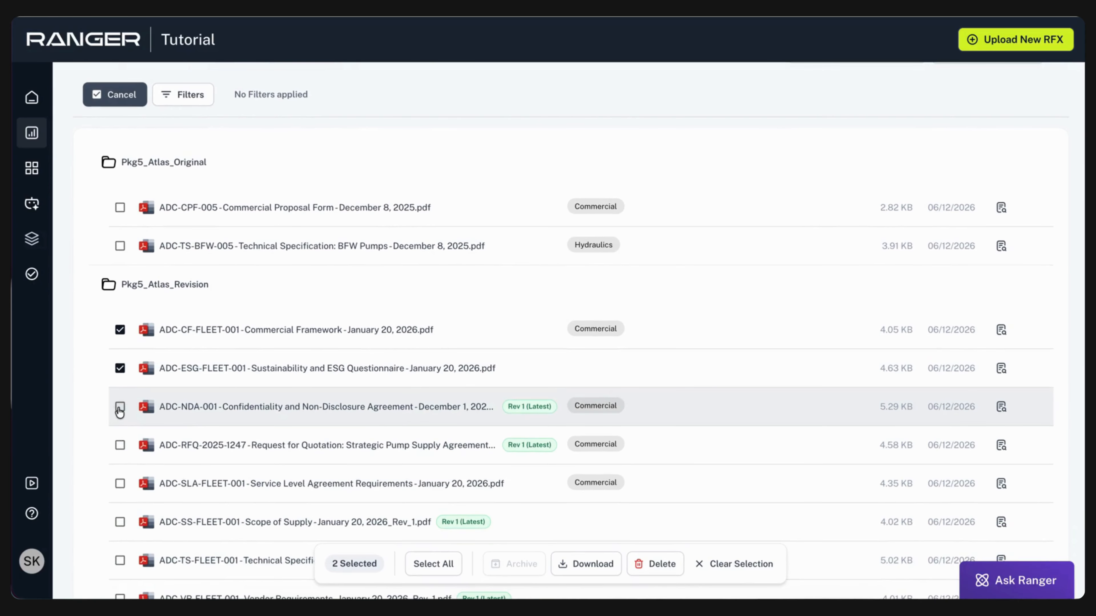
pyautogui.click(120, 408)
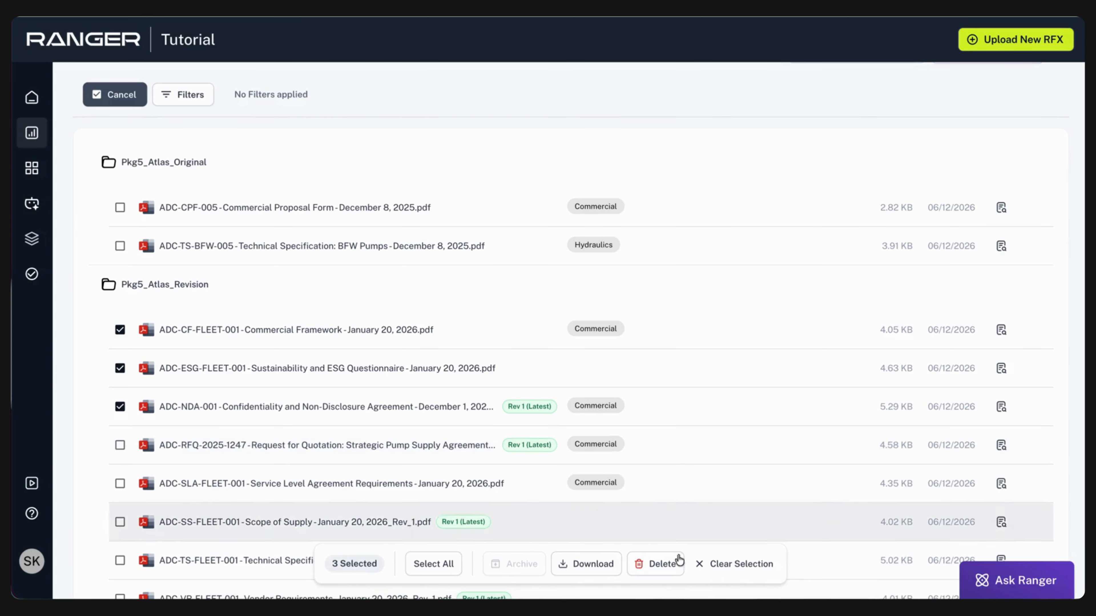
pyautogui.click(759, 566)
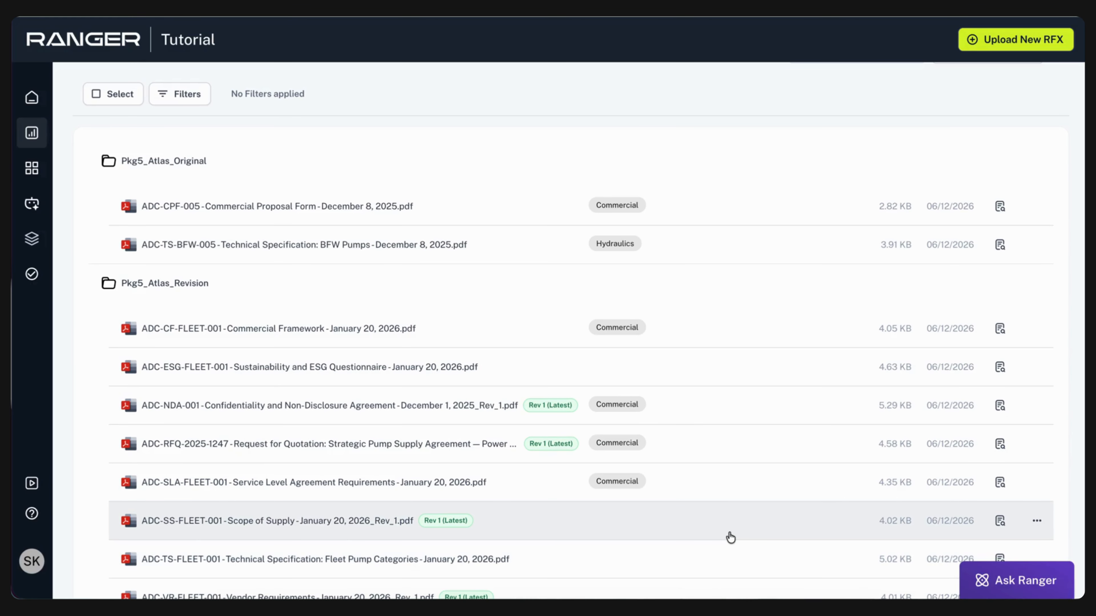
# Find the archived original of the ADC-RFQ-2025-1247 Request for Quotation through its Rev 1 (Latest) label
pyautogui.scroll(1, 730, 537)
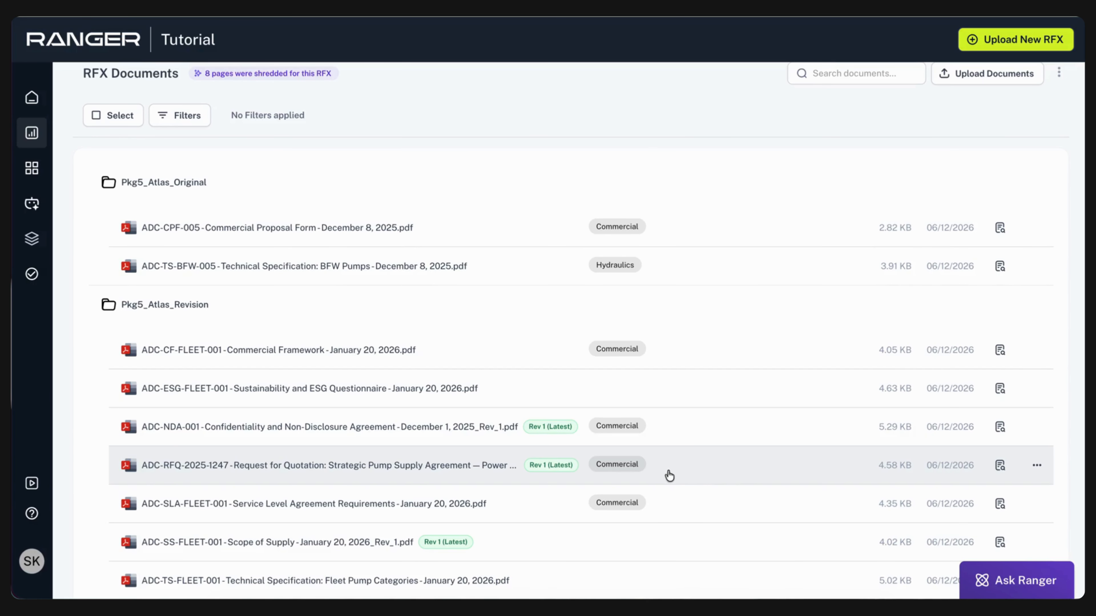
pyautogui.click(552, 466)
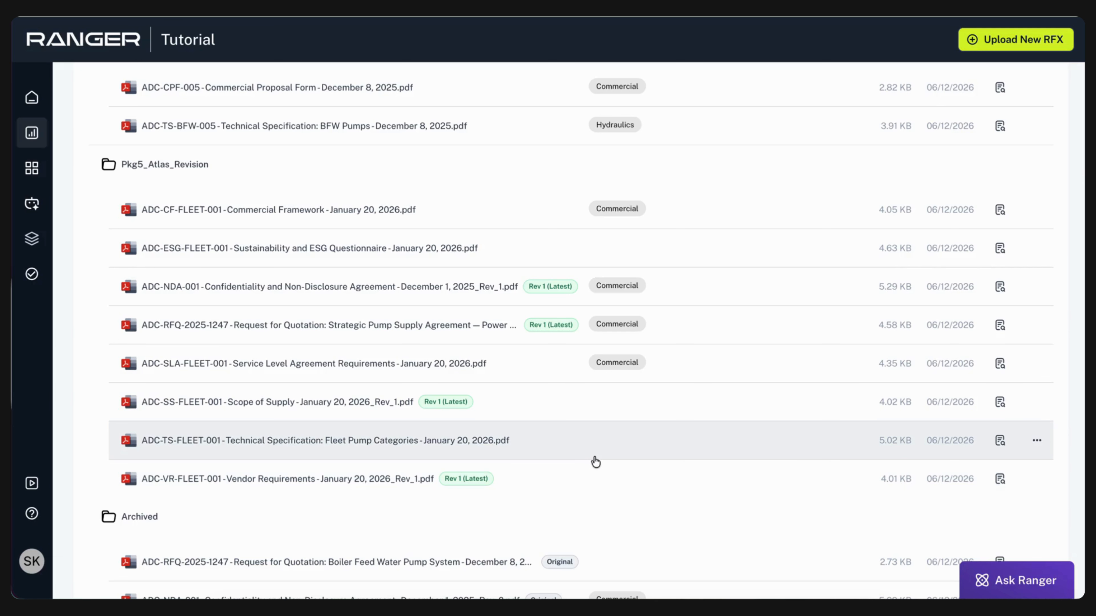
pyautogui.scroll(6, 595, 462)
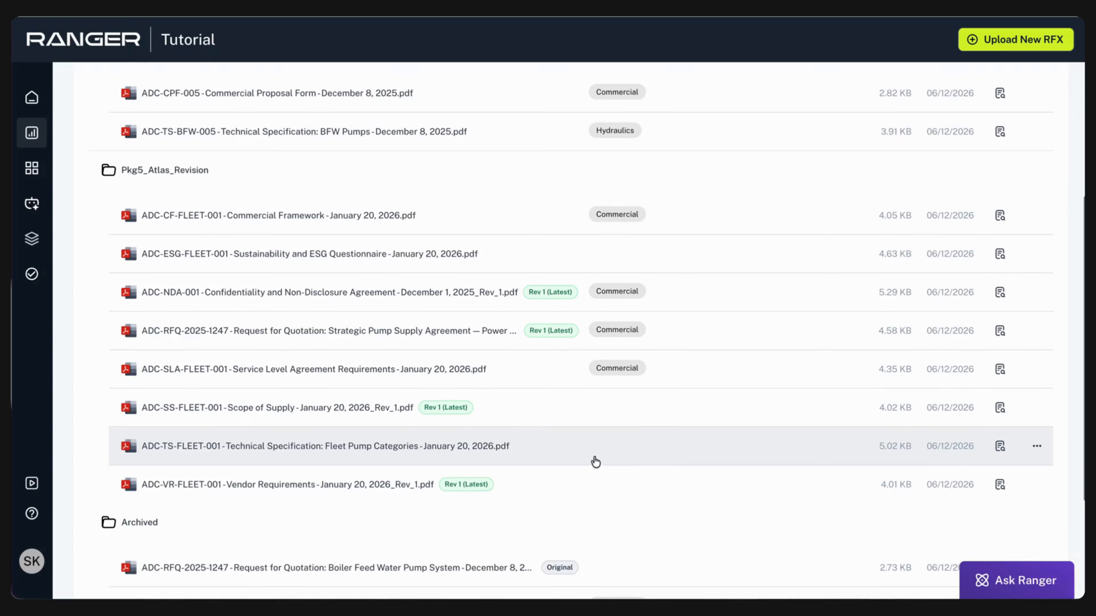
pyautogui.scroll(3, 595, 461)
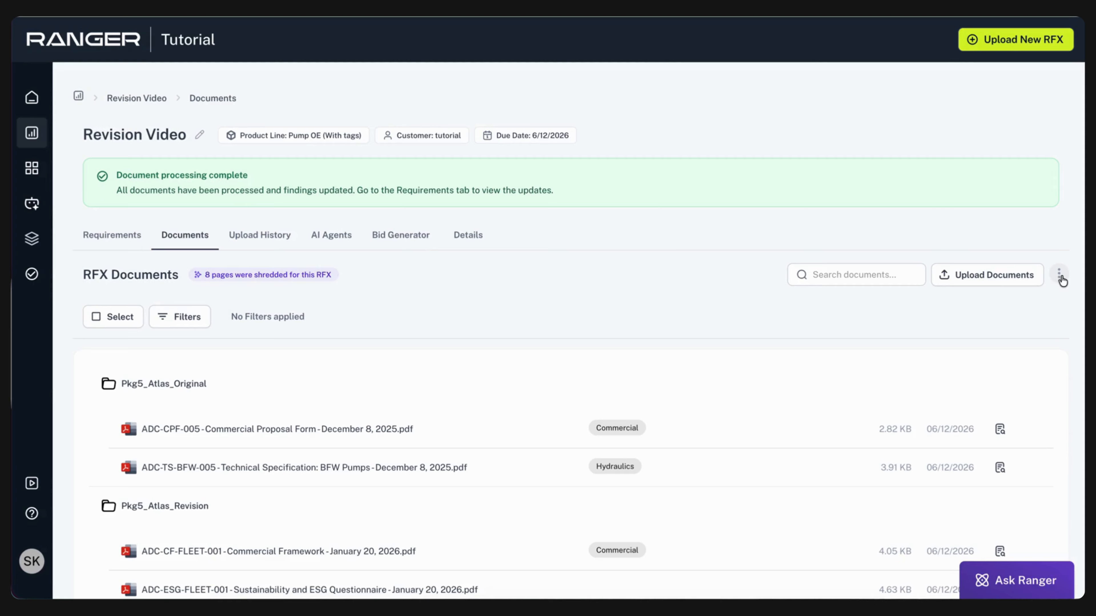
# Check the download options for the RFX documents and open the RFX's upload history
pyautogui.click(1061, 277)
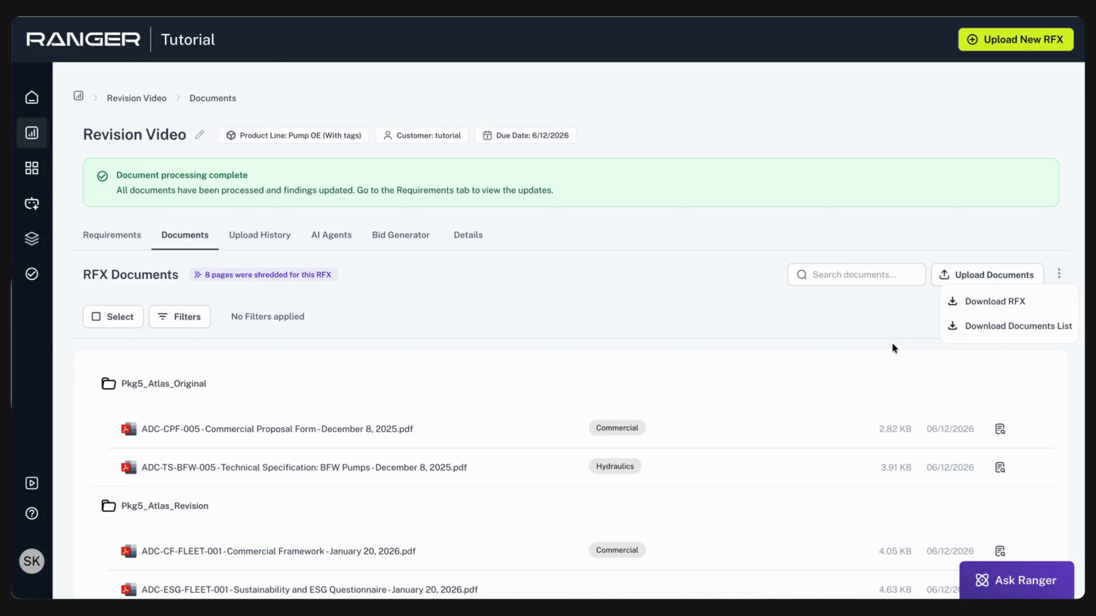
pyautogui.click(888, 350)
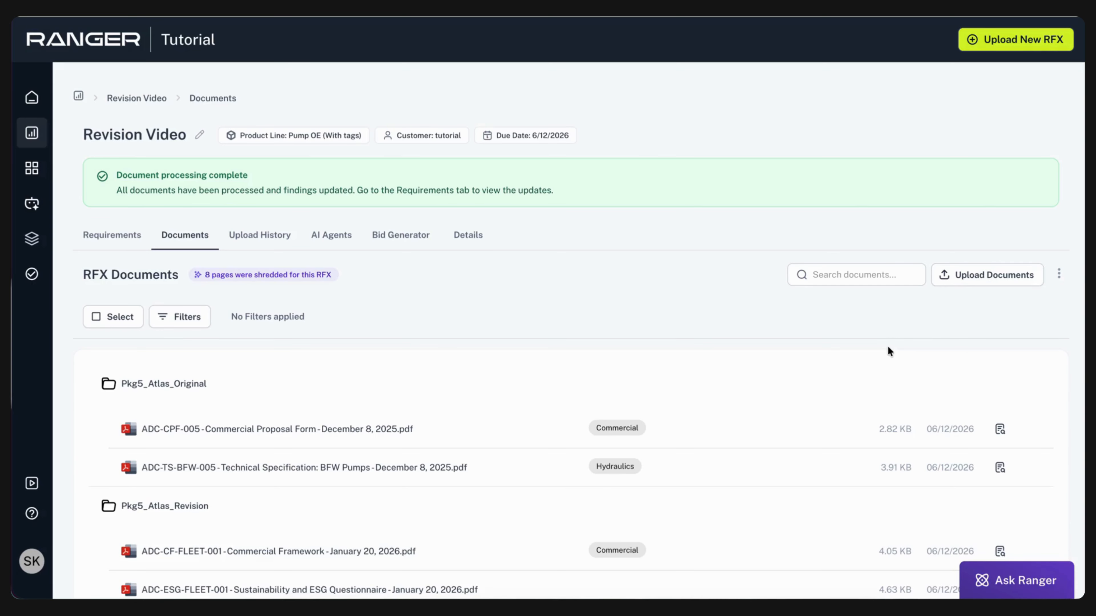
pyautogui.click(259, 242)
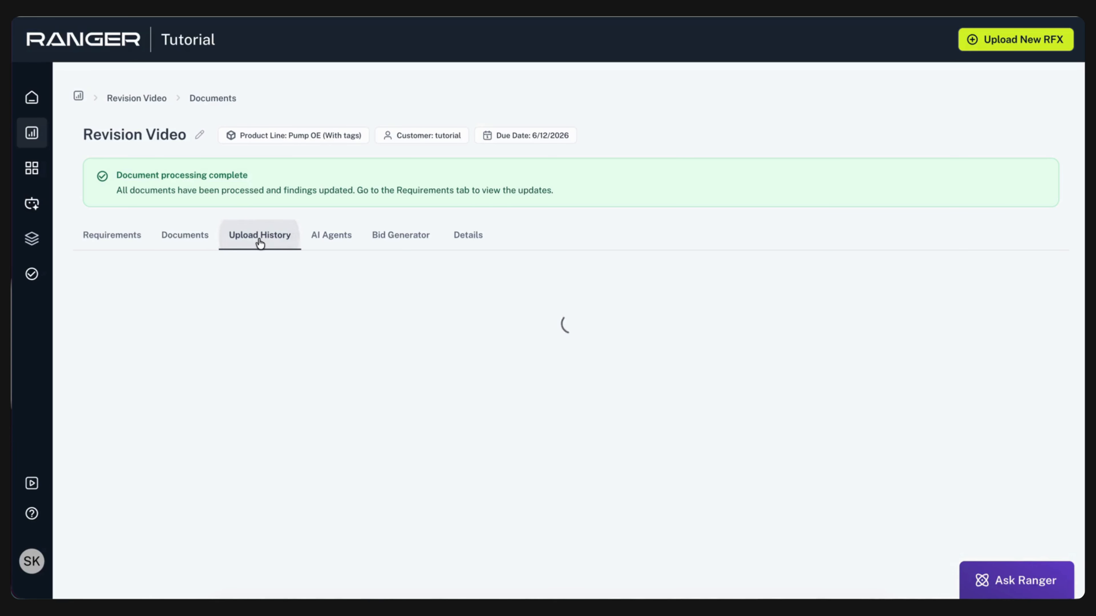